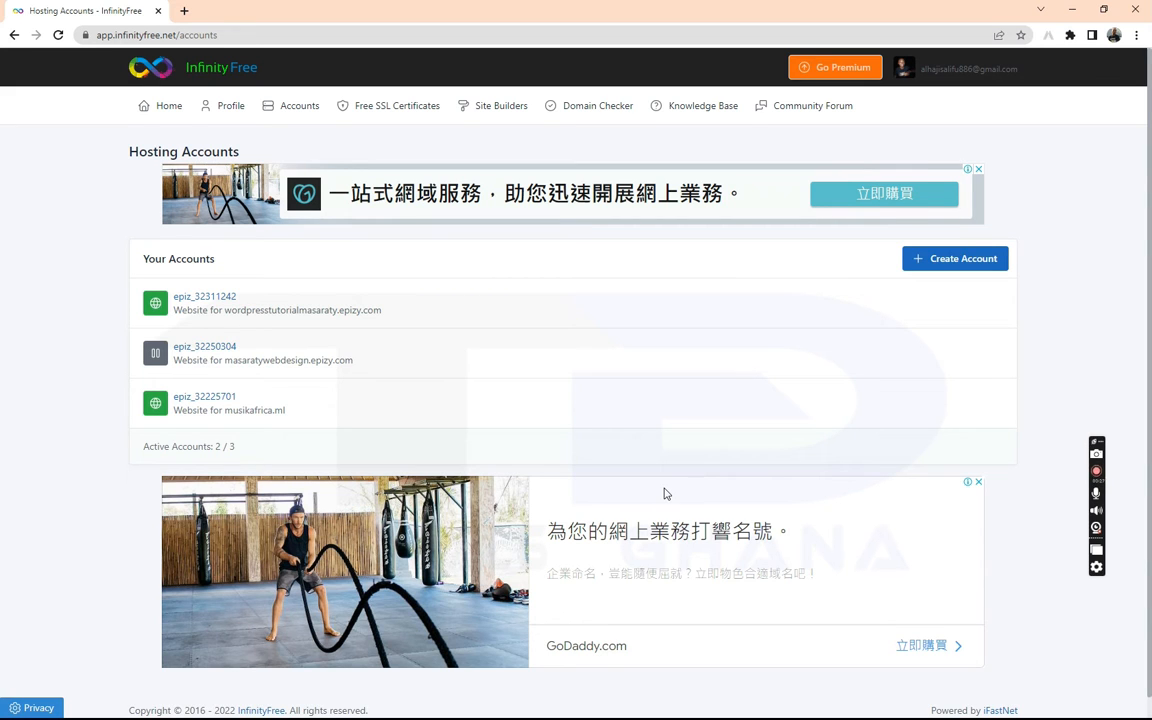
Select the wordpresstutorialmasaraty.epizy.com hosting account and launch its Control Panel
left_click(186, 303)
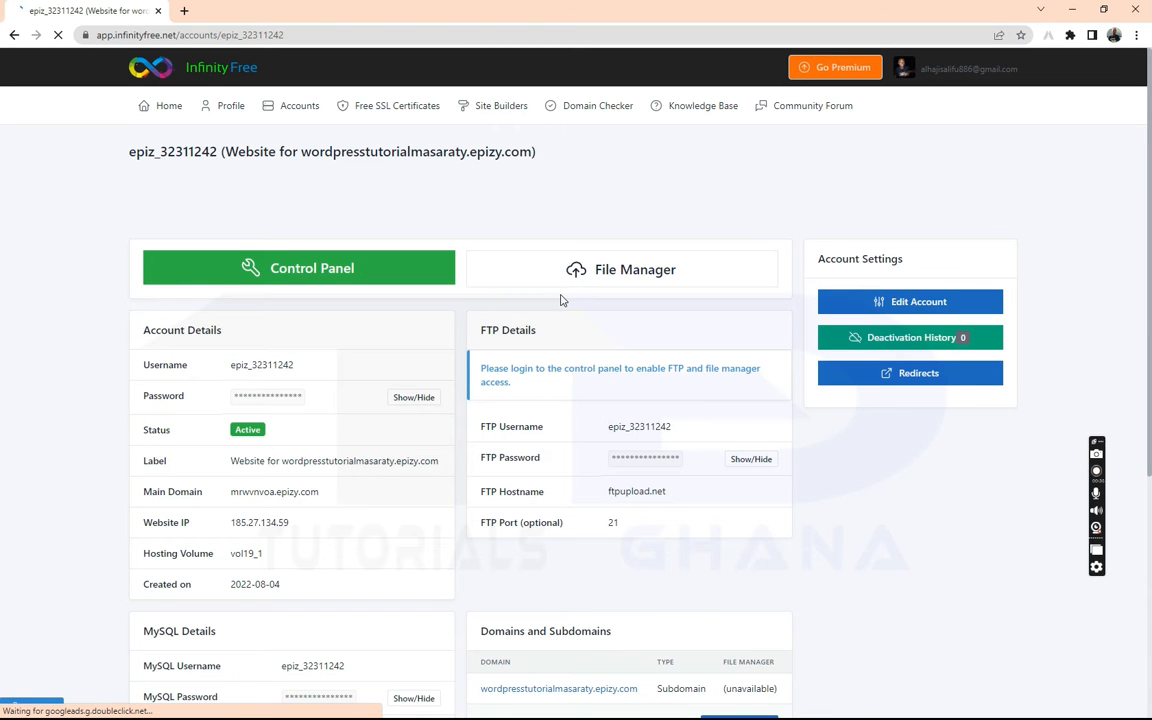
left_click_drag(1149, 234, 1150, 385)
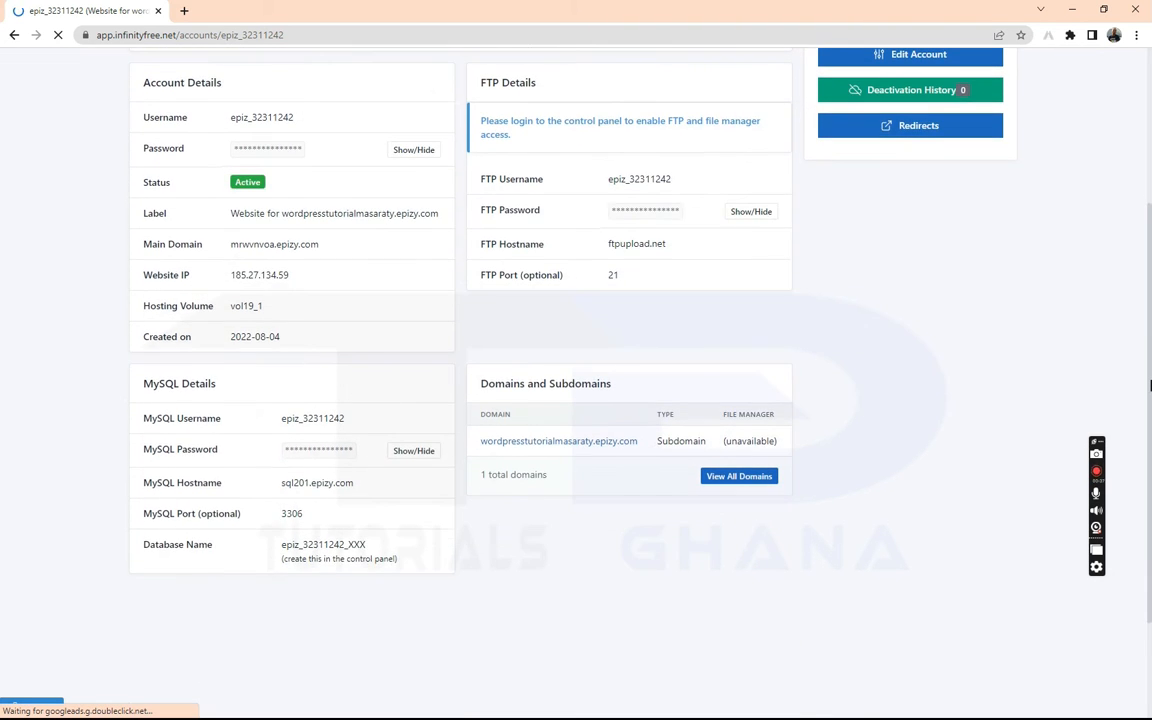
left_click_drag(1150, 385, 1149, 231)
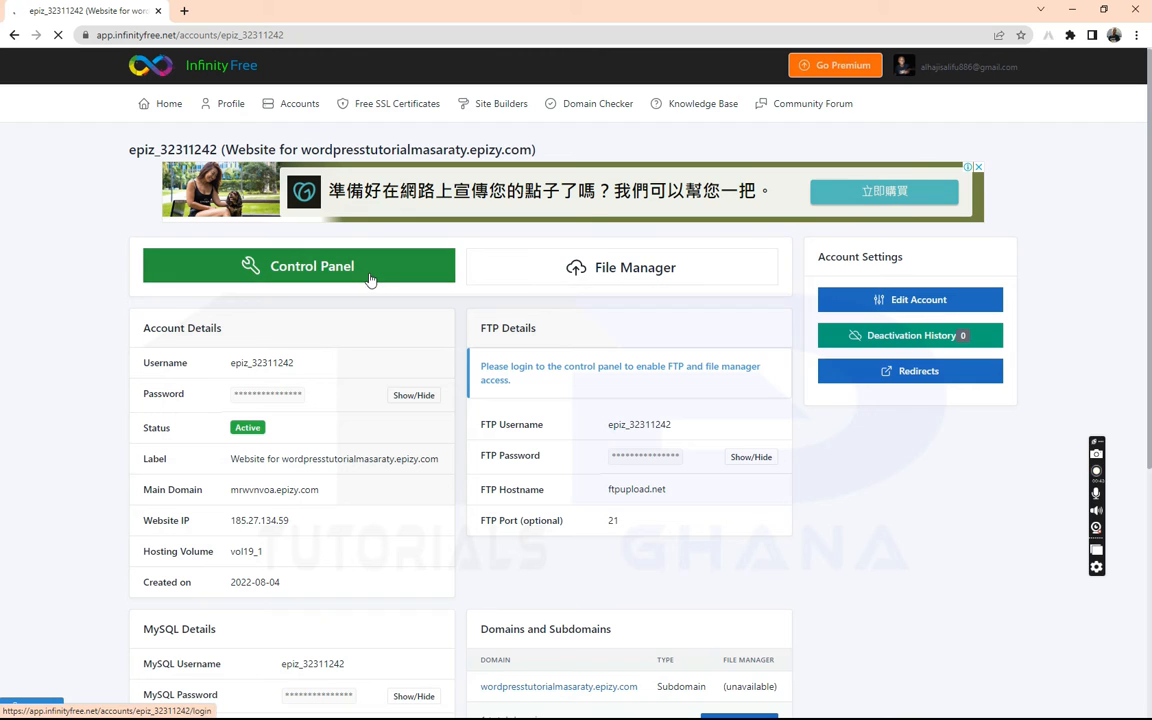
left_click(305, 268)
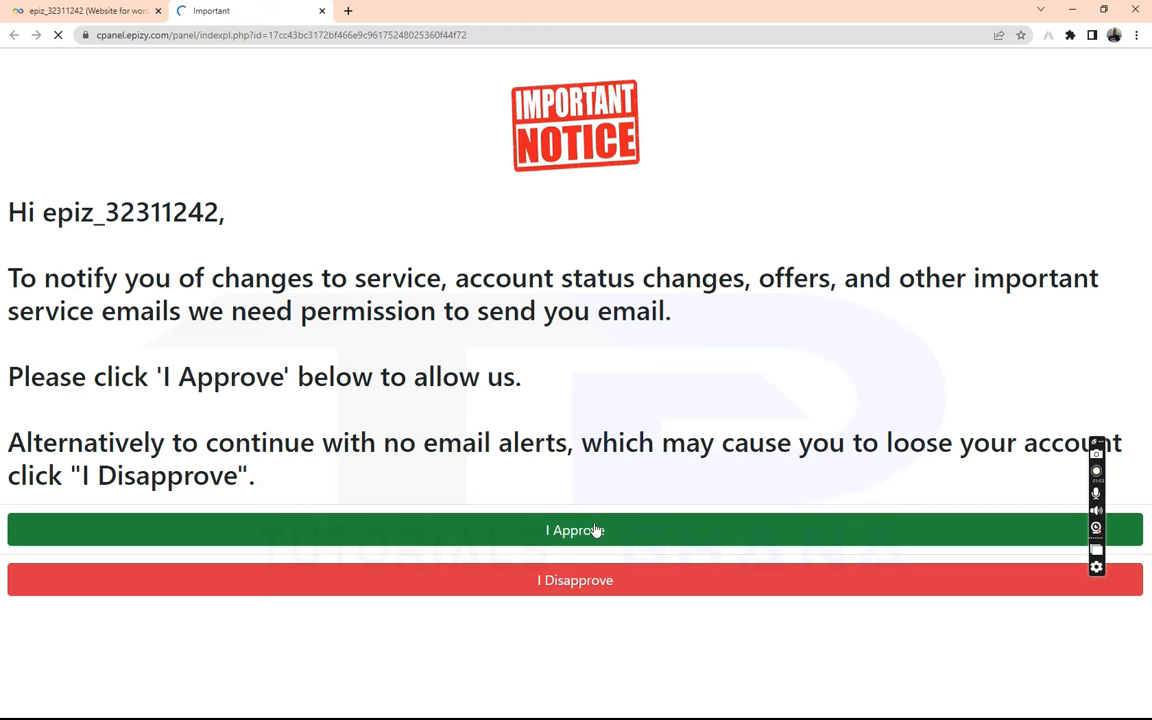
Approve the service-email notice and scroll the VistaPanel dashboard down to the Software section
left_click(594, 524)
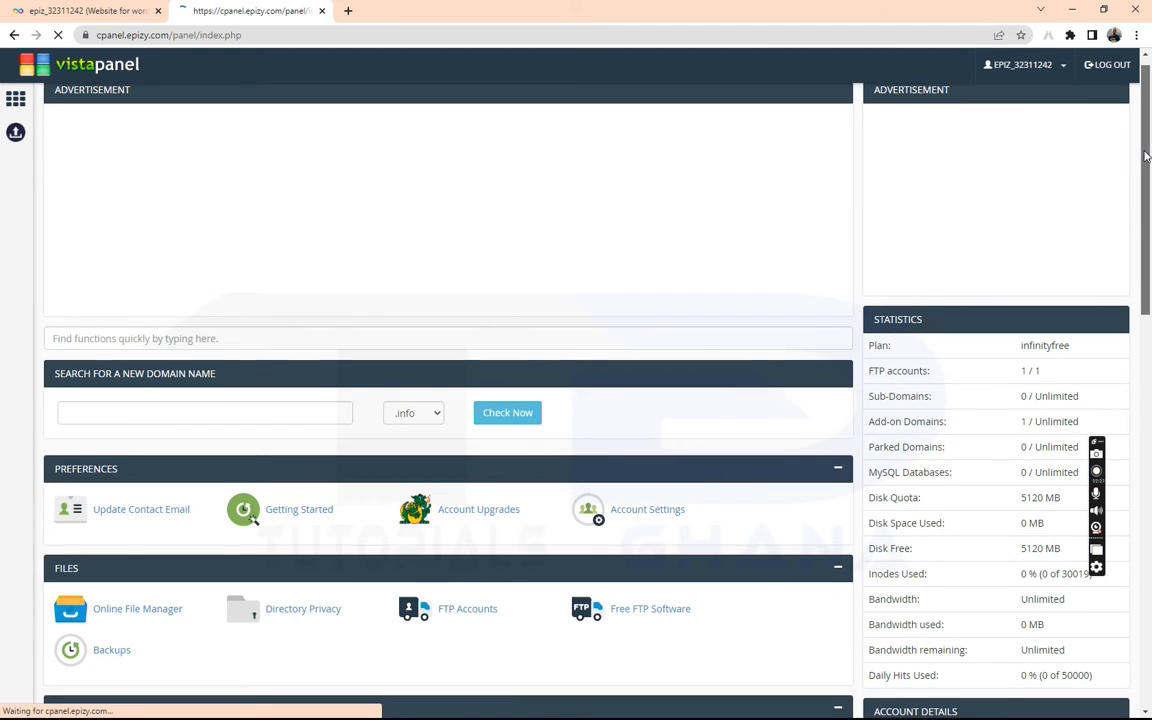
left_click_drag(1146, 155, 1147, 323)
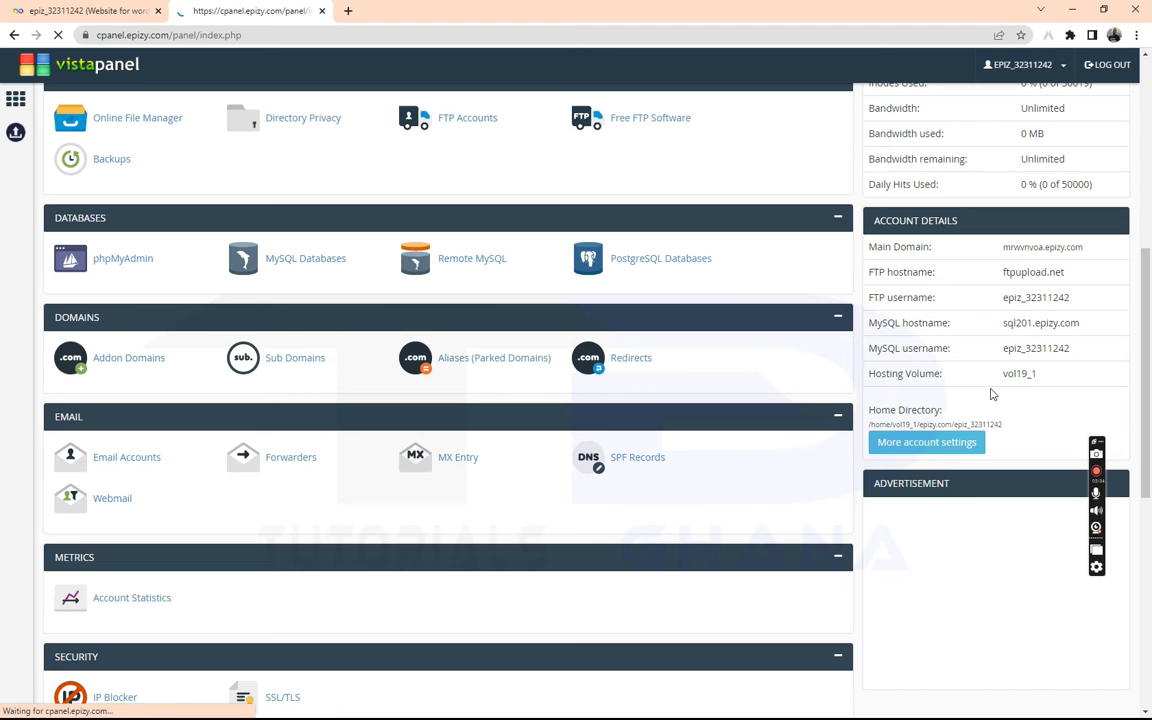
left_click_drag(1149, 351, 1146, 462)
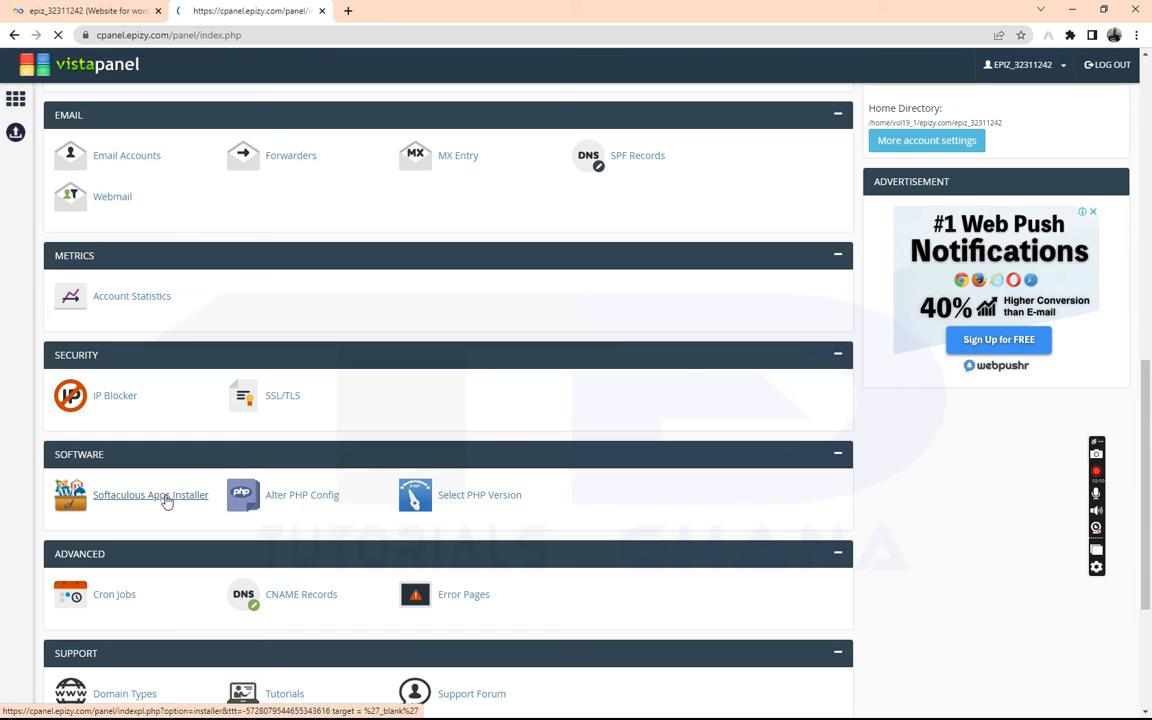
Start a WordPress install from Softaculous's Top Scripts and view the site protocol options
left_click(168, 503)
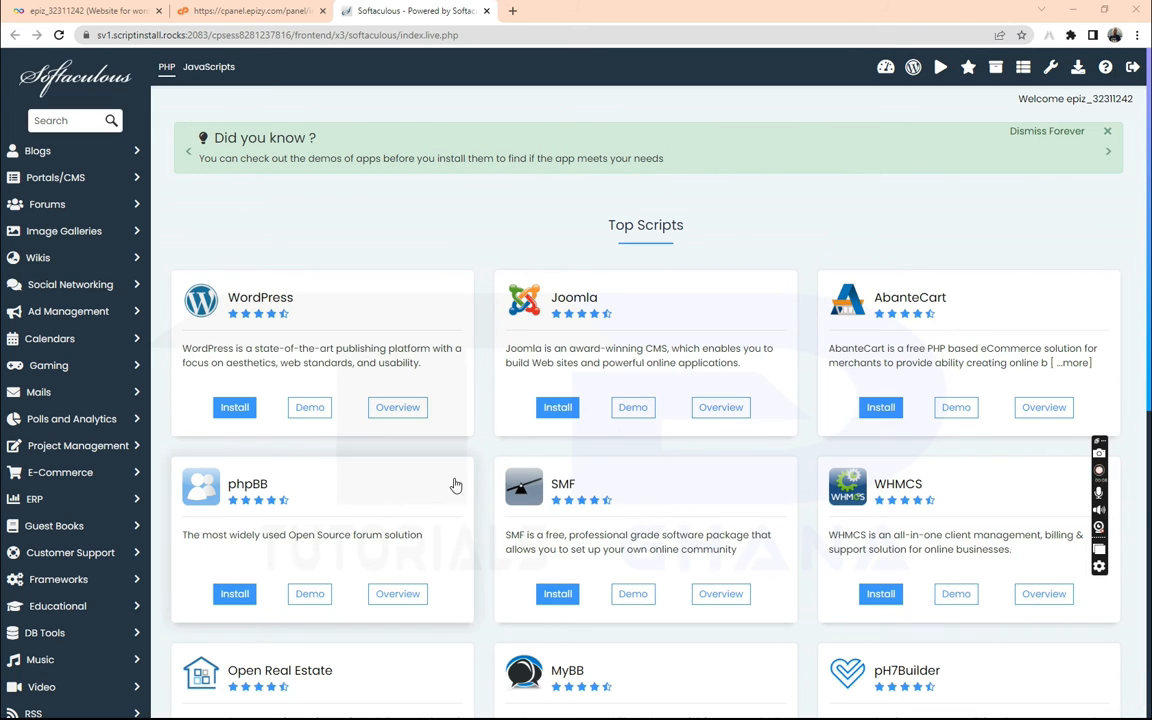
left_click(232, 413)
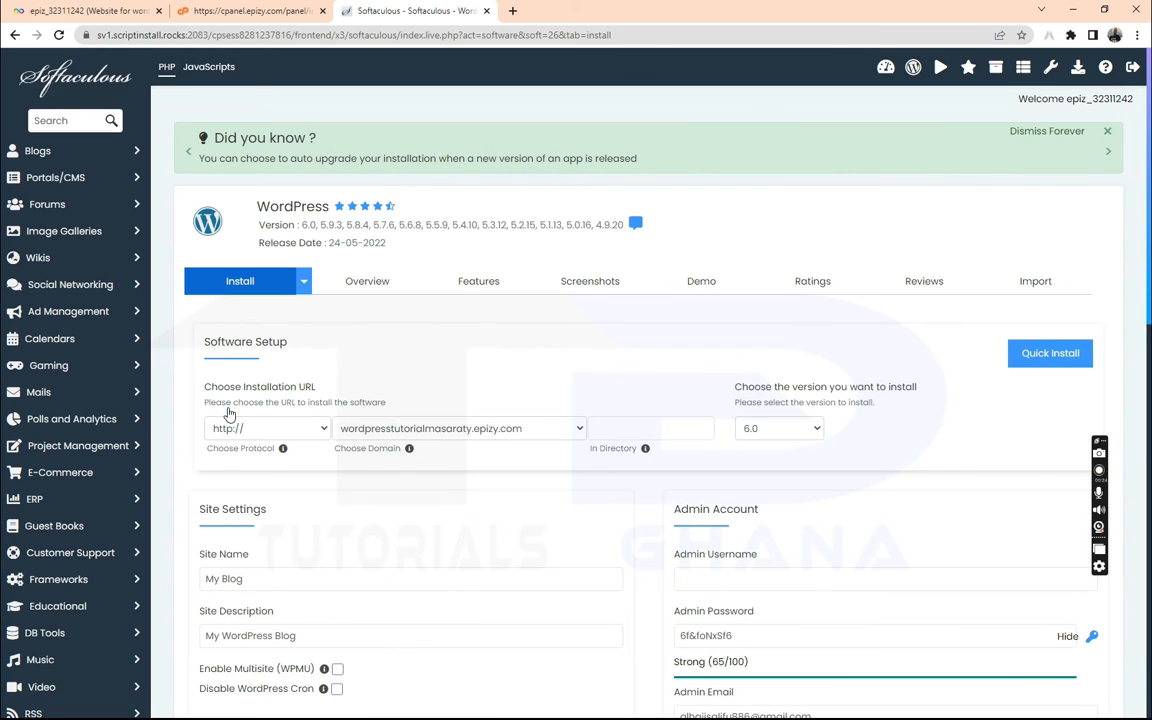
left_click(244, 430)
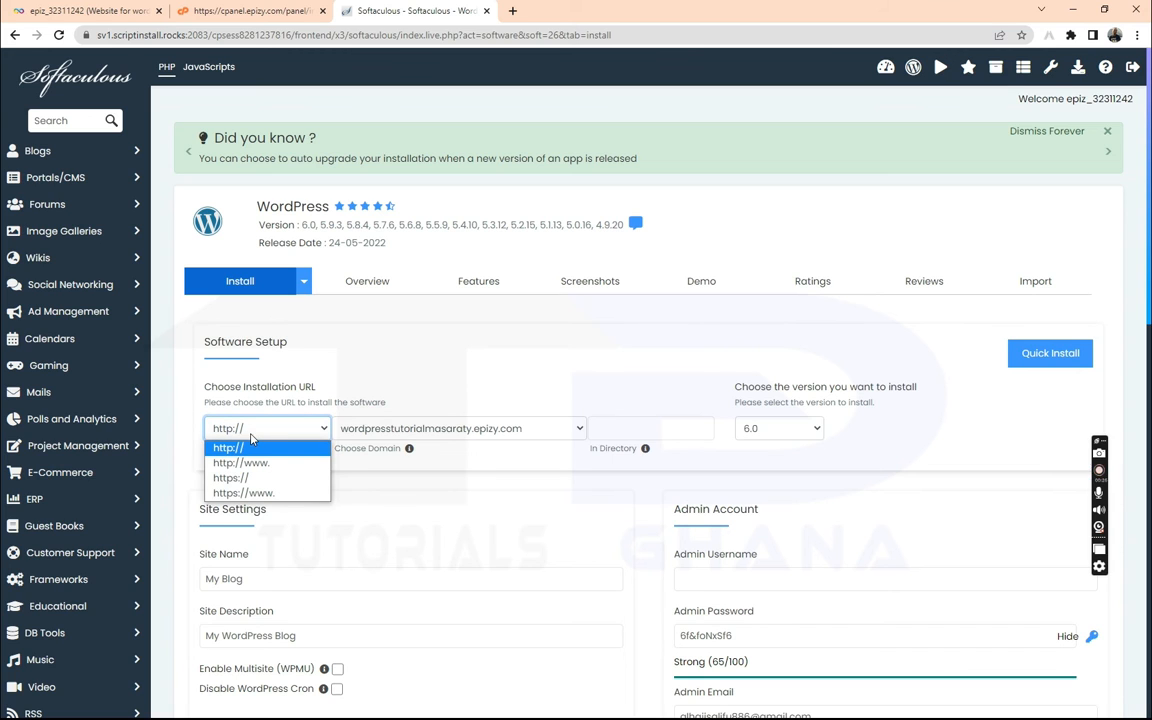
left_click(277, 422)
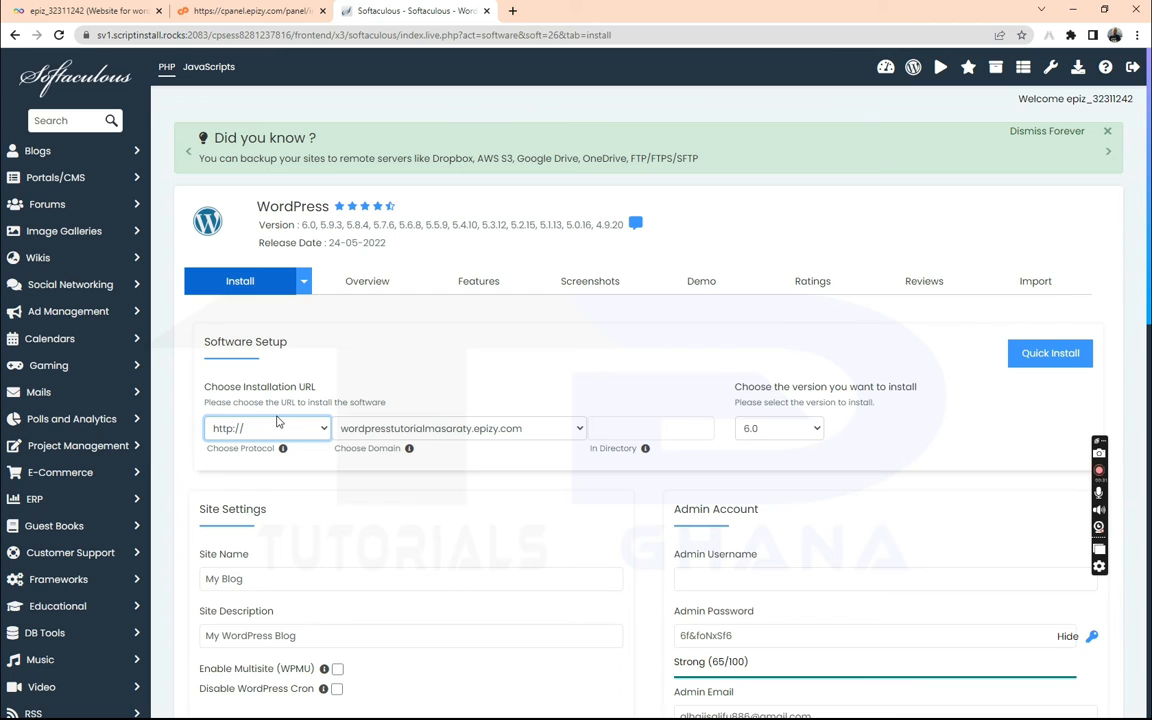
left_click(275, 426)
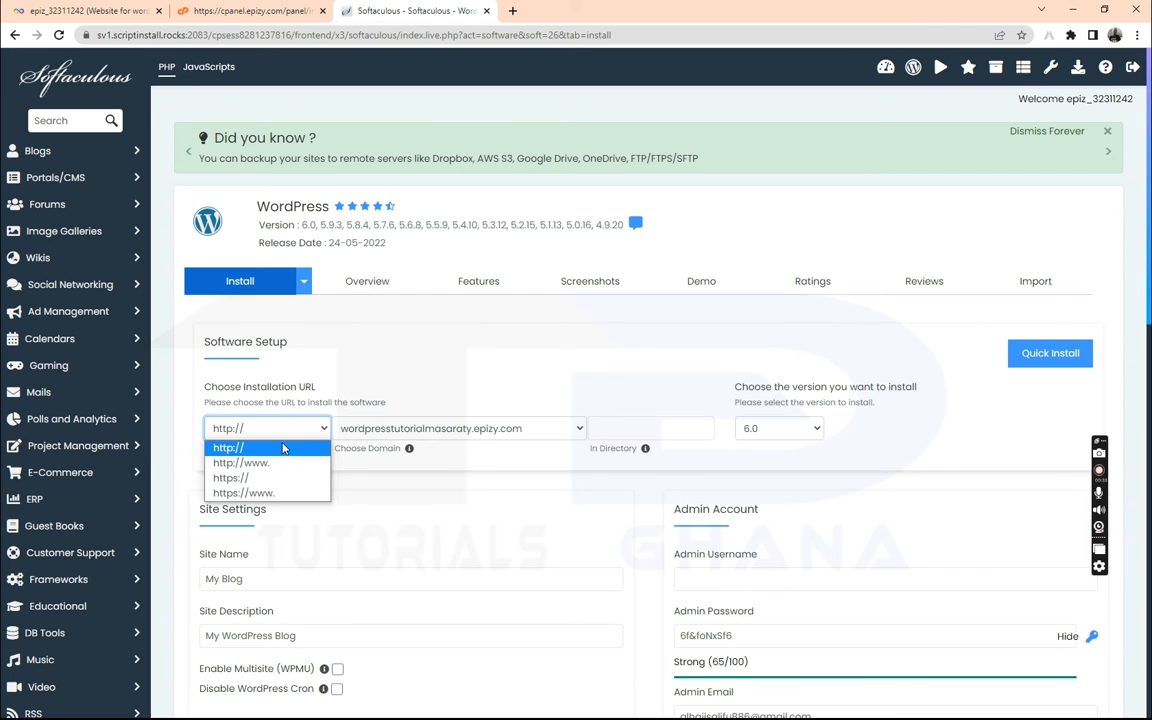
left_click(262, 477)
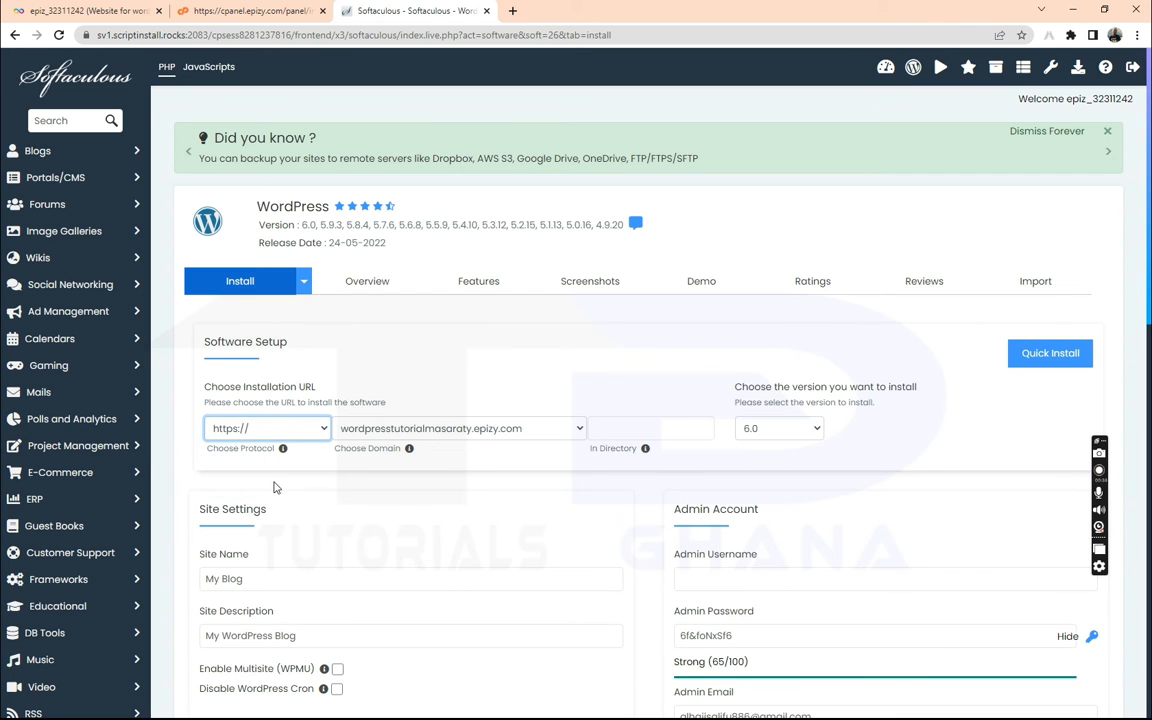
left_click(320, 437)
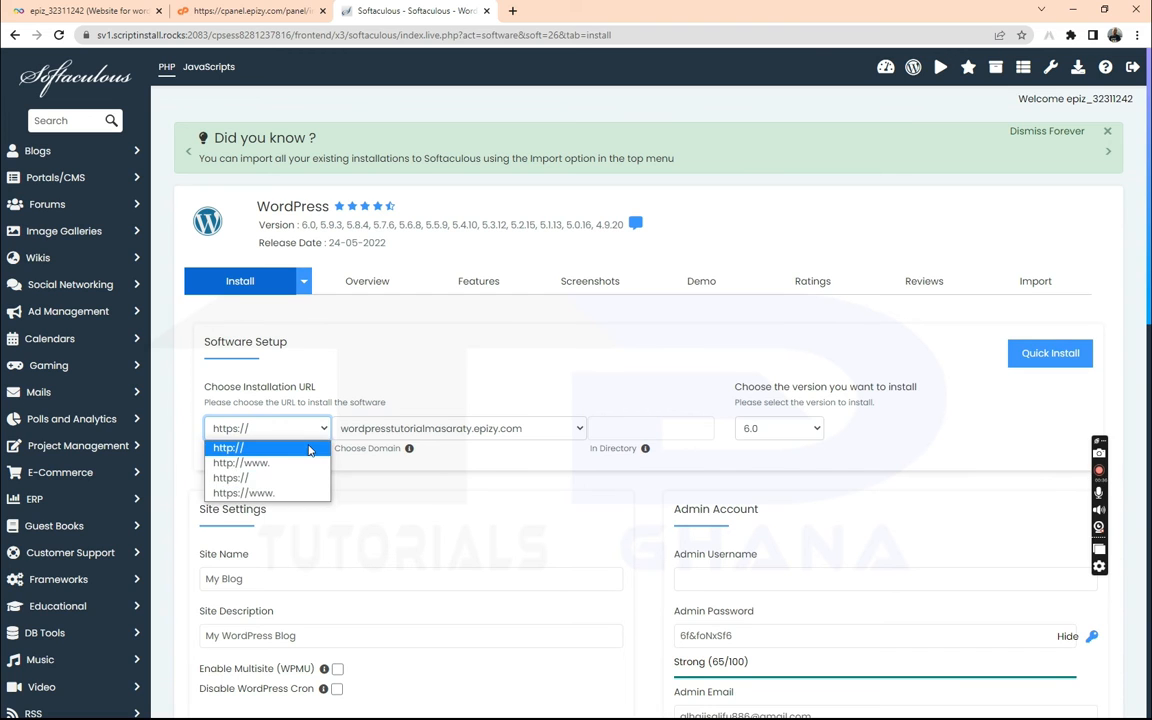
left_click(305, 446)
left_click(618, 428)
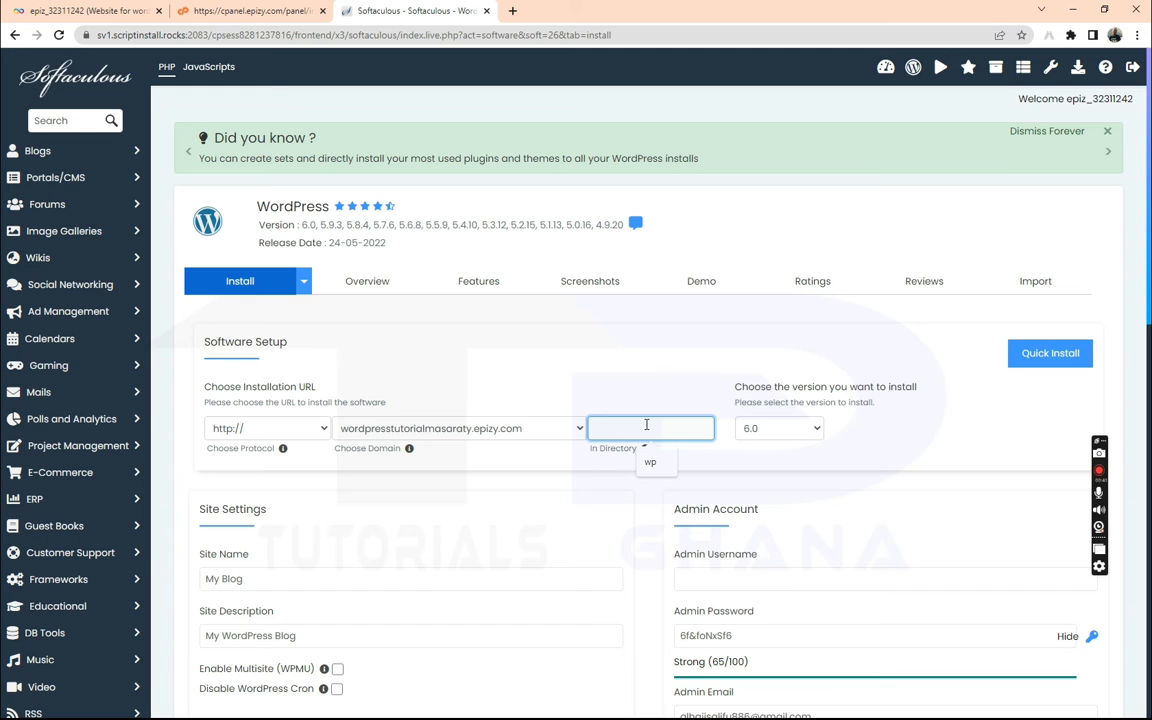
left_click(816, 430)
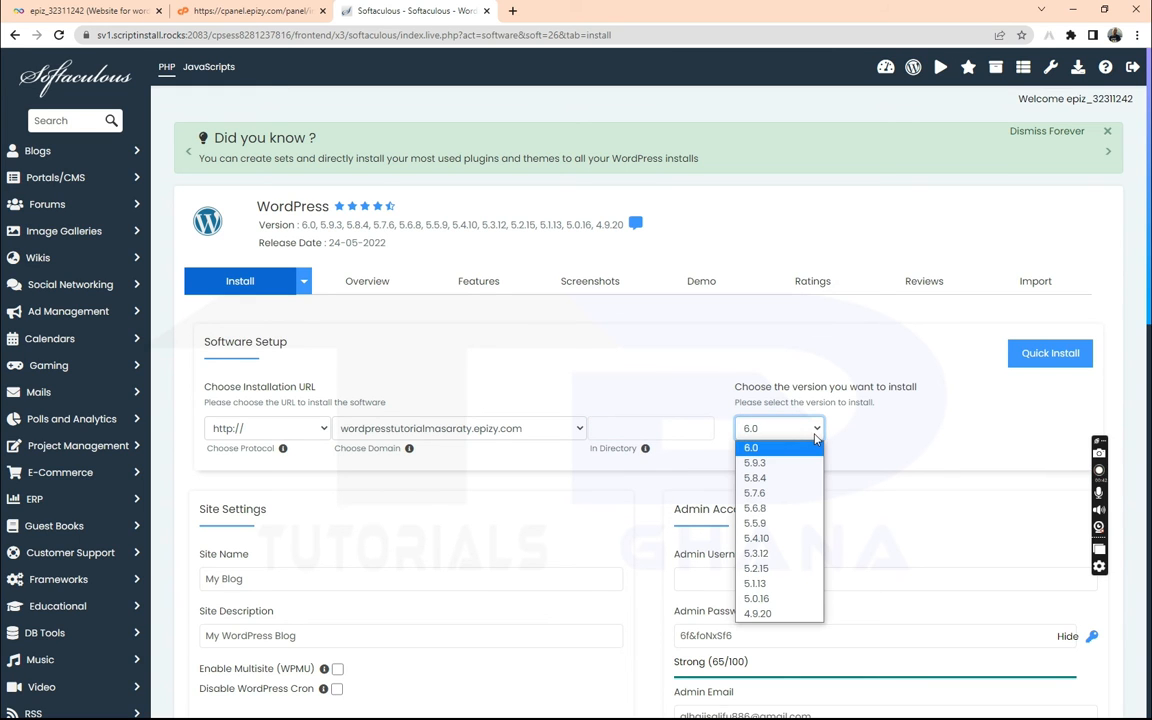
left_click(815, 433)
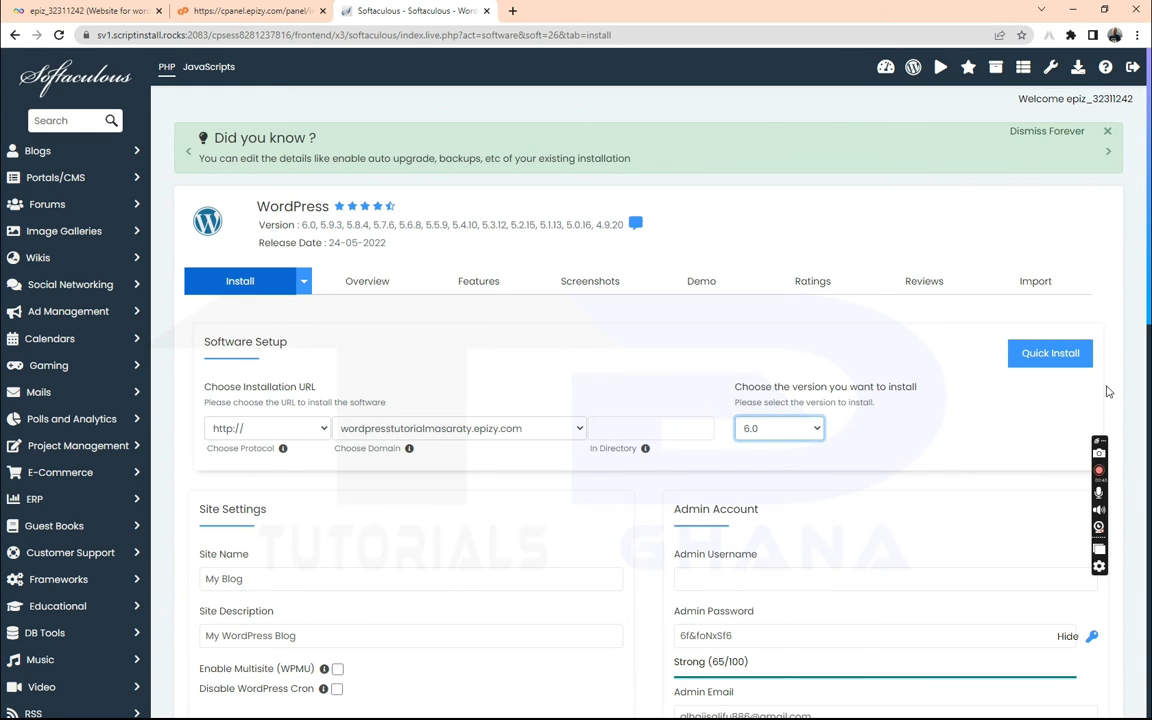
Keep the site name My Blog, set admin username to admin, and enter a short admin password
scroll(277, 340, "down", 4)
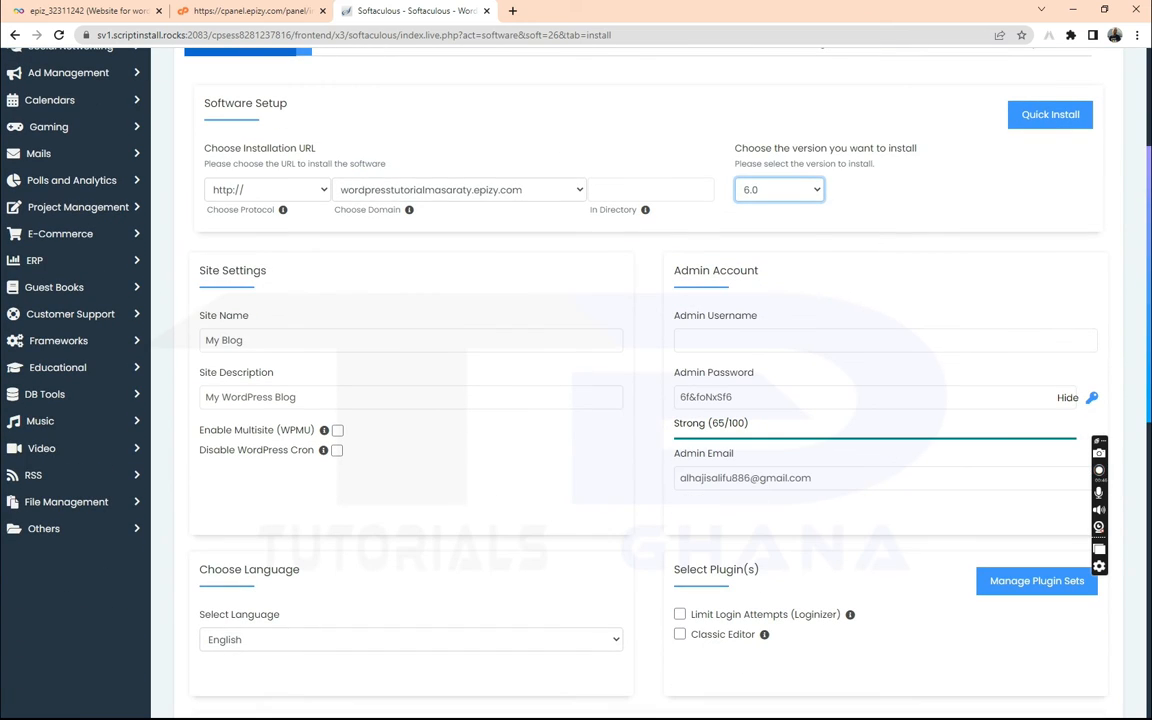
triple_click(277, 340)
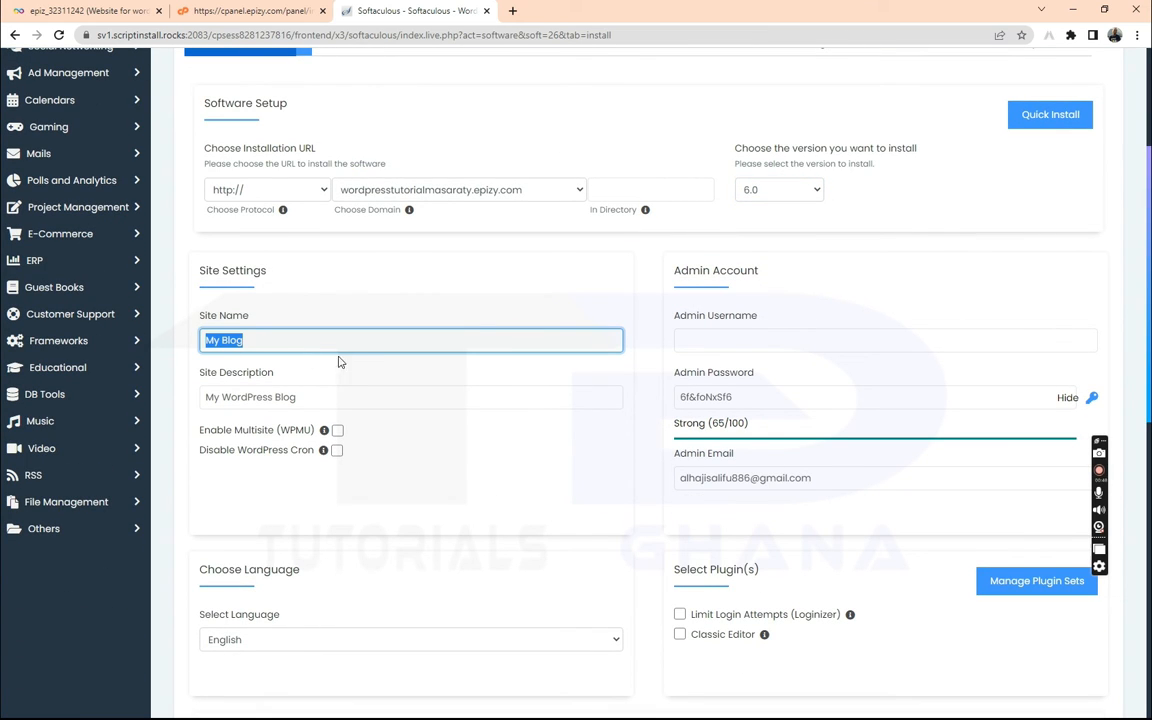
left_click(350, 386)
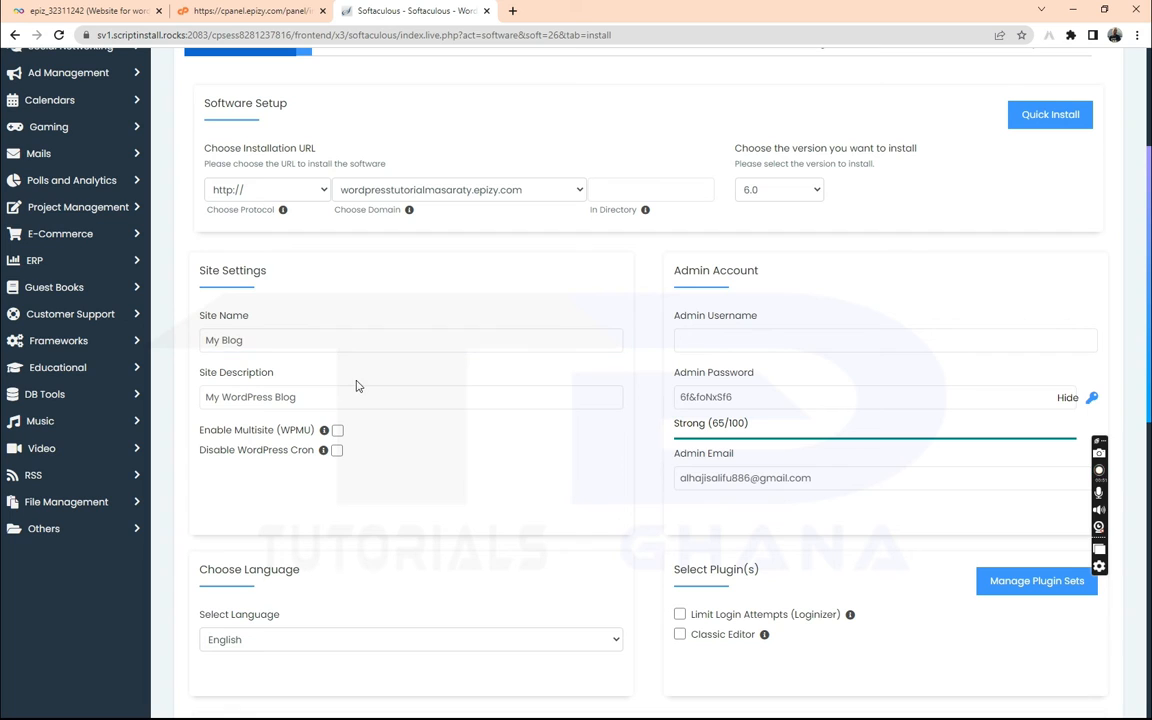
left_click(722, 336)
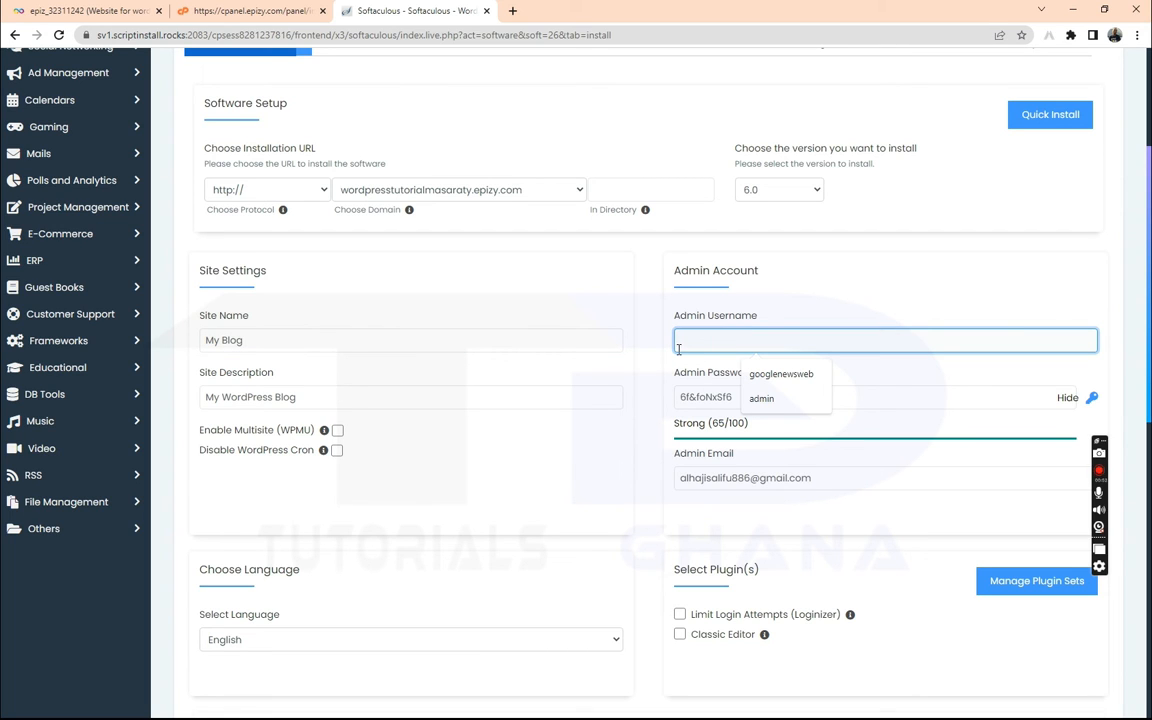
left_click(760, 398)
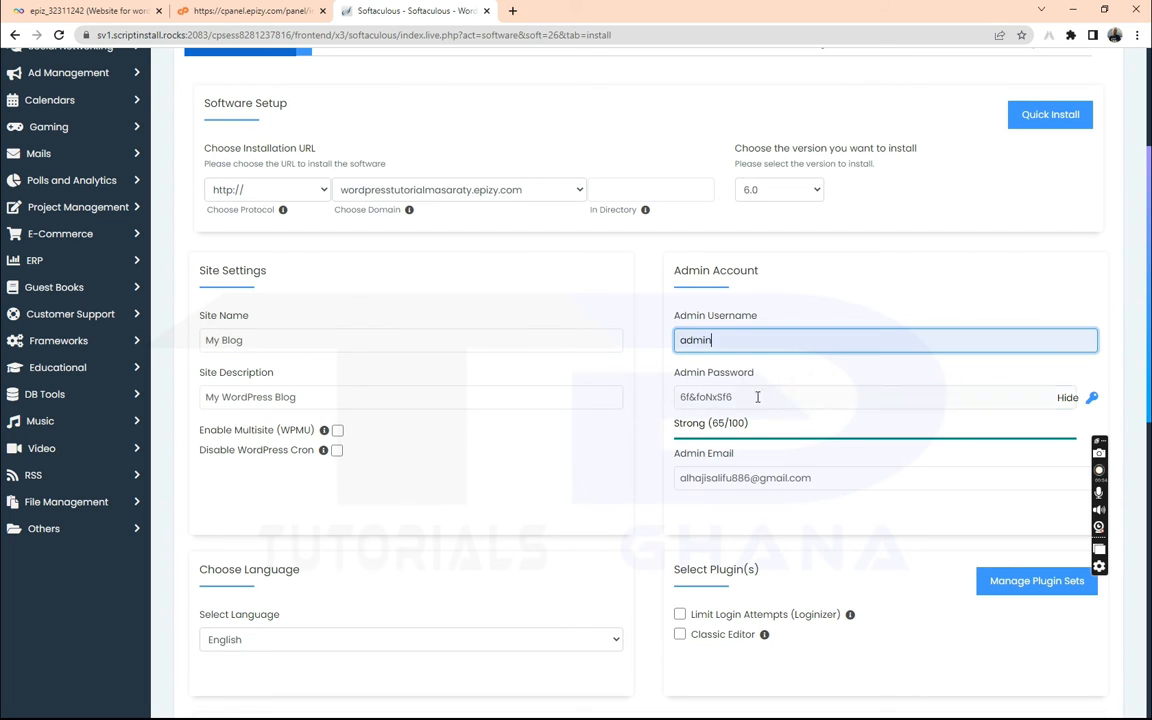
key("Tab")
type("pass")
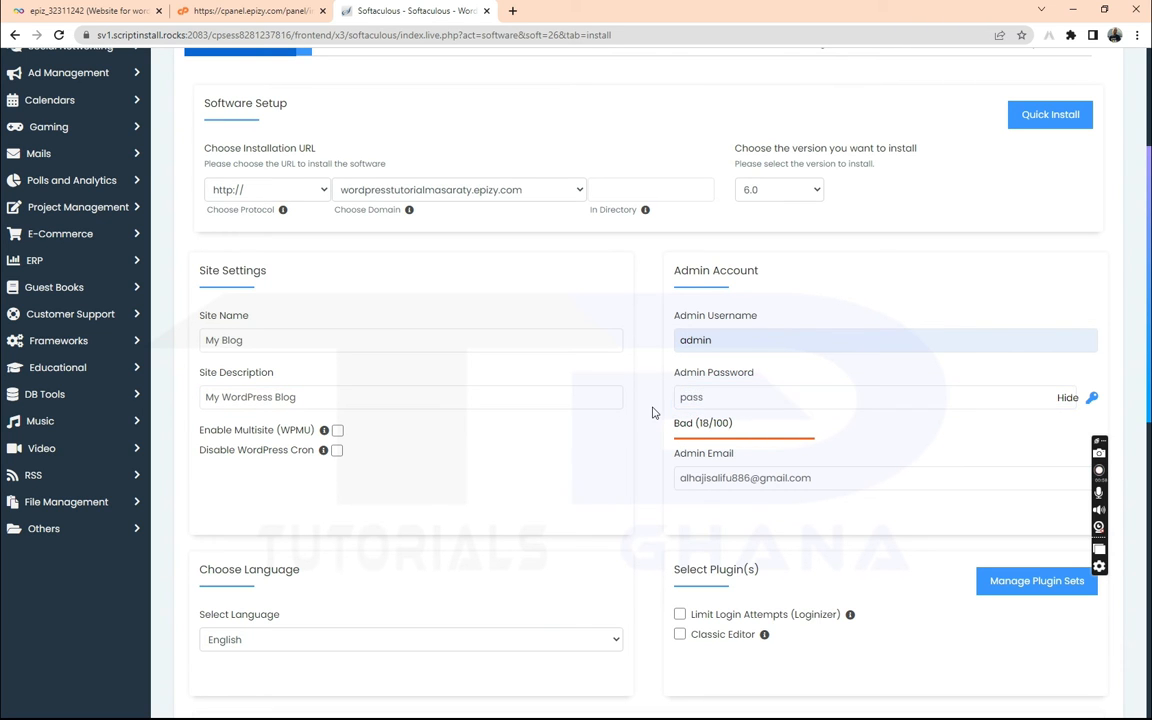
scroll(641, 416, "down", 2)
scroll(641, 380, "down", 1)
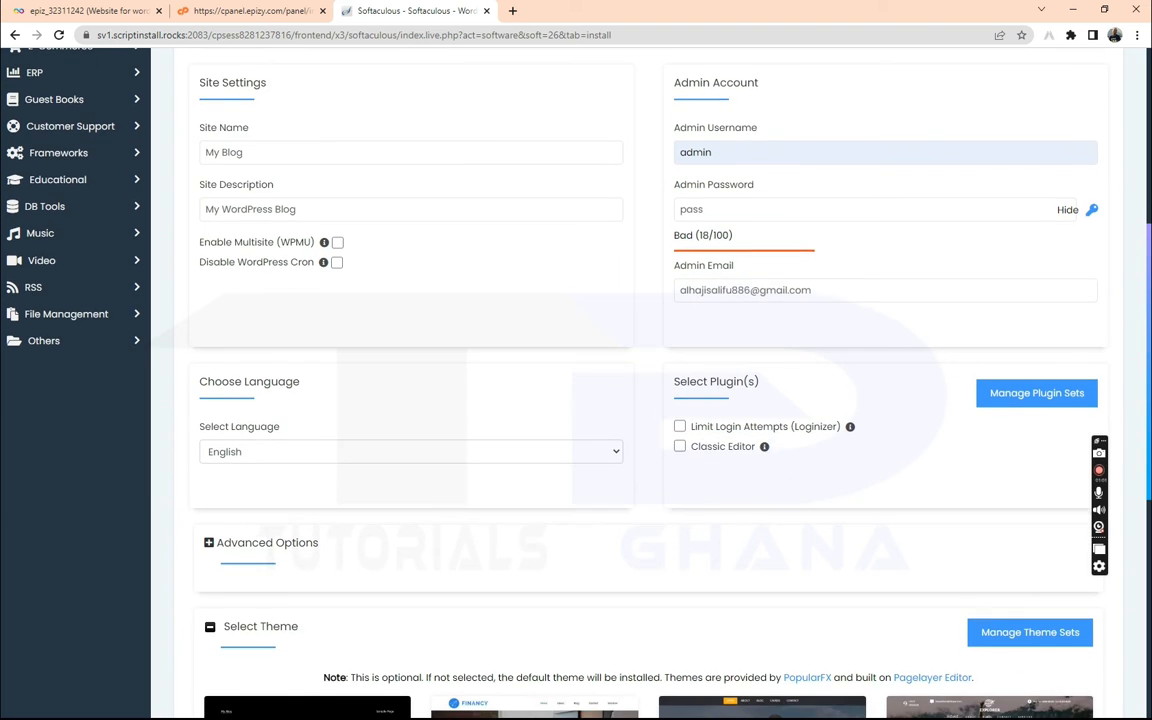
scroll(1077, 225, "down", 1)
scroll(1077, 225, "up", 5)
Submit the WordPress installation with the configured settings
right_click(1077, 220)
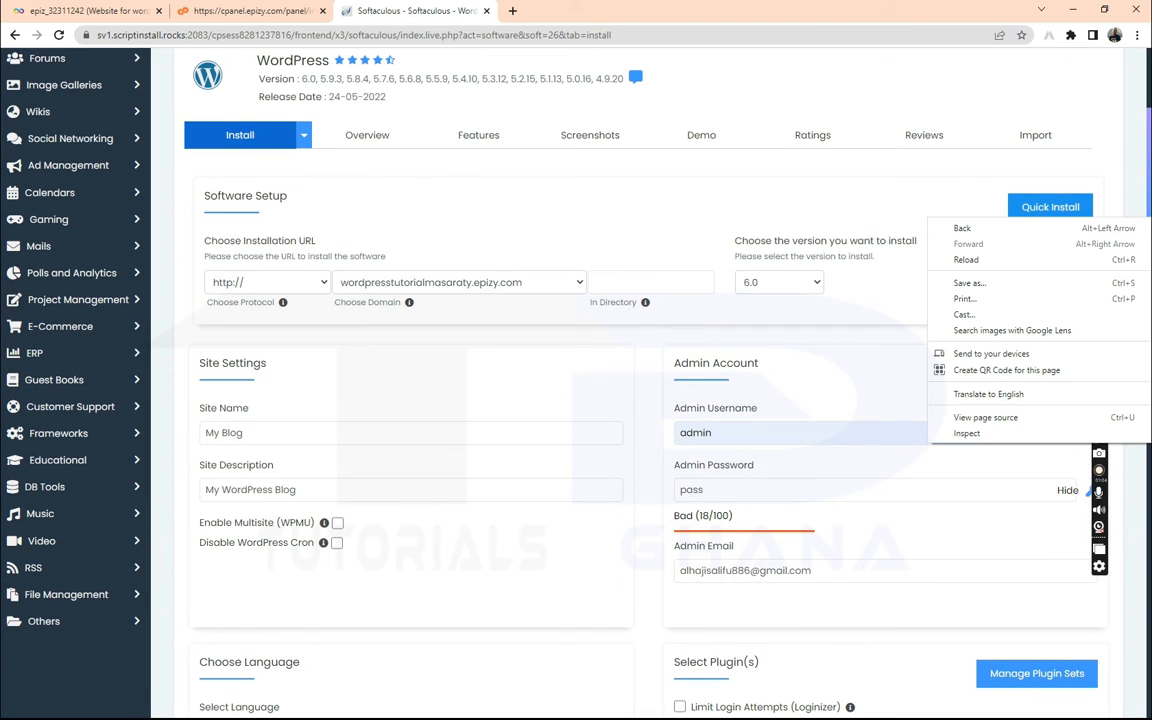
key("Escape")
scroll(648, 380, "down", 7)
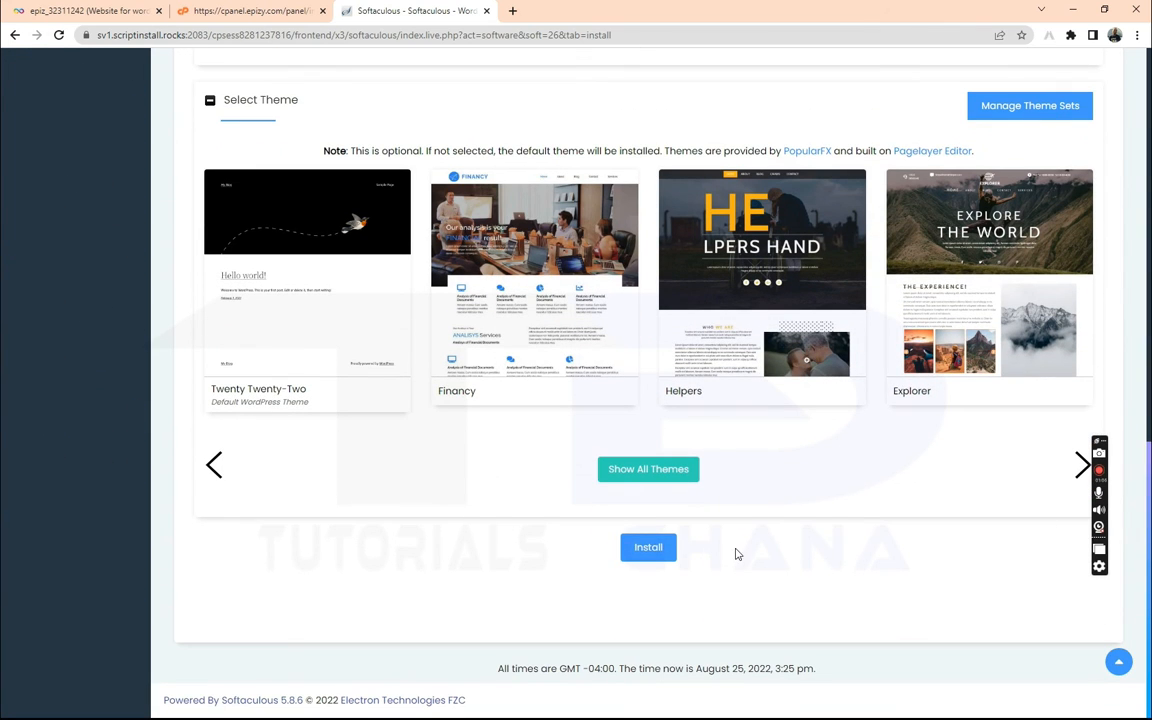
left_click(648, 550)
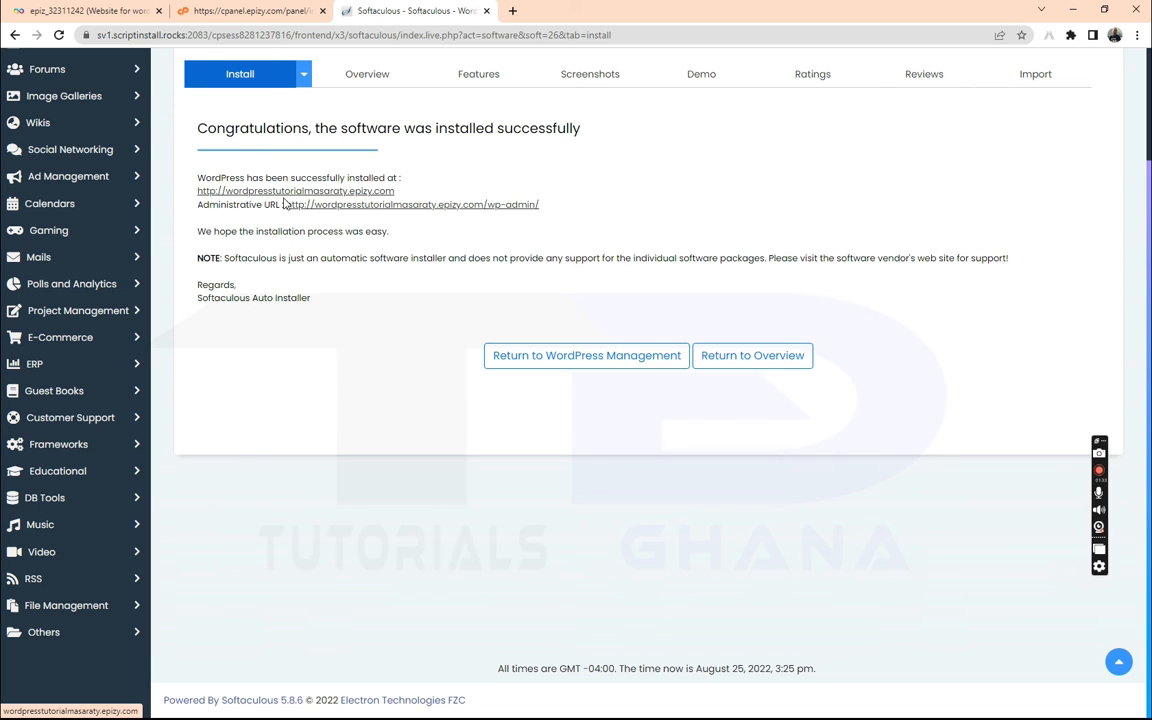
Open wordpresstutorialmasaraty.epizy.com in a new tab, showing My Blog's Hello world! post
right_click(338, 193)
left_click(292, 197)
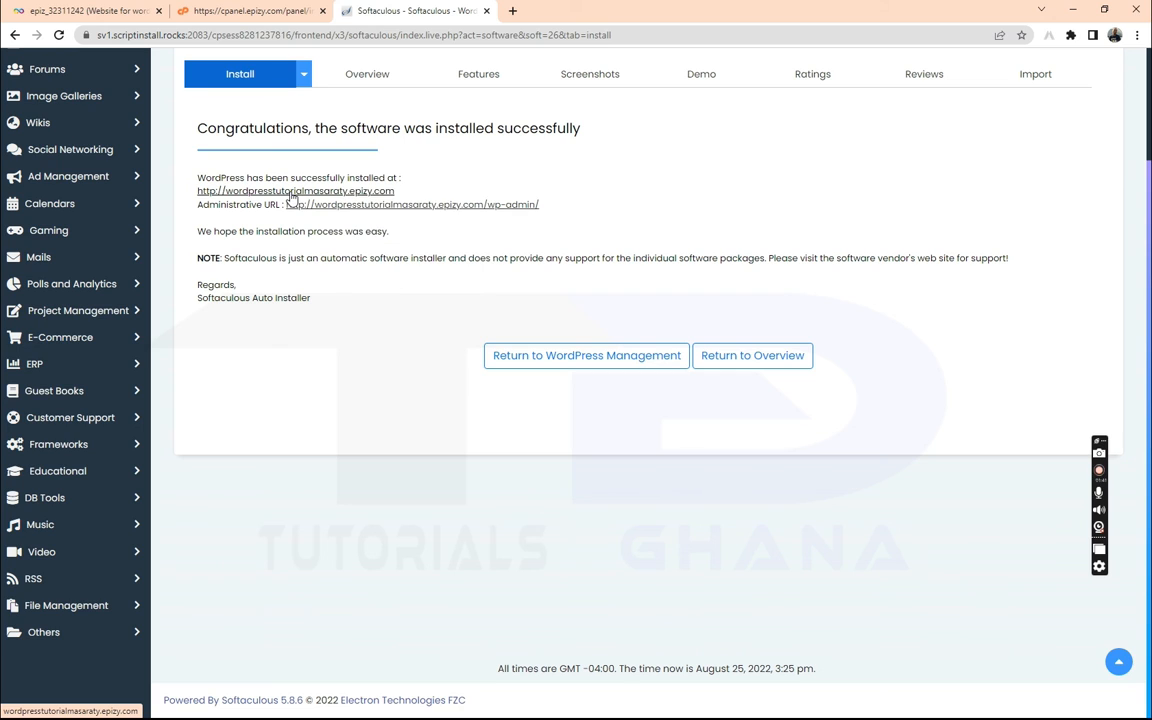
left_click(292, 197)
right_click(292, 195)
left_click(549, 155)
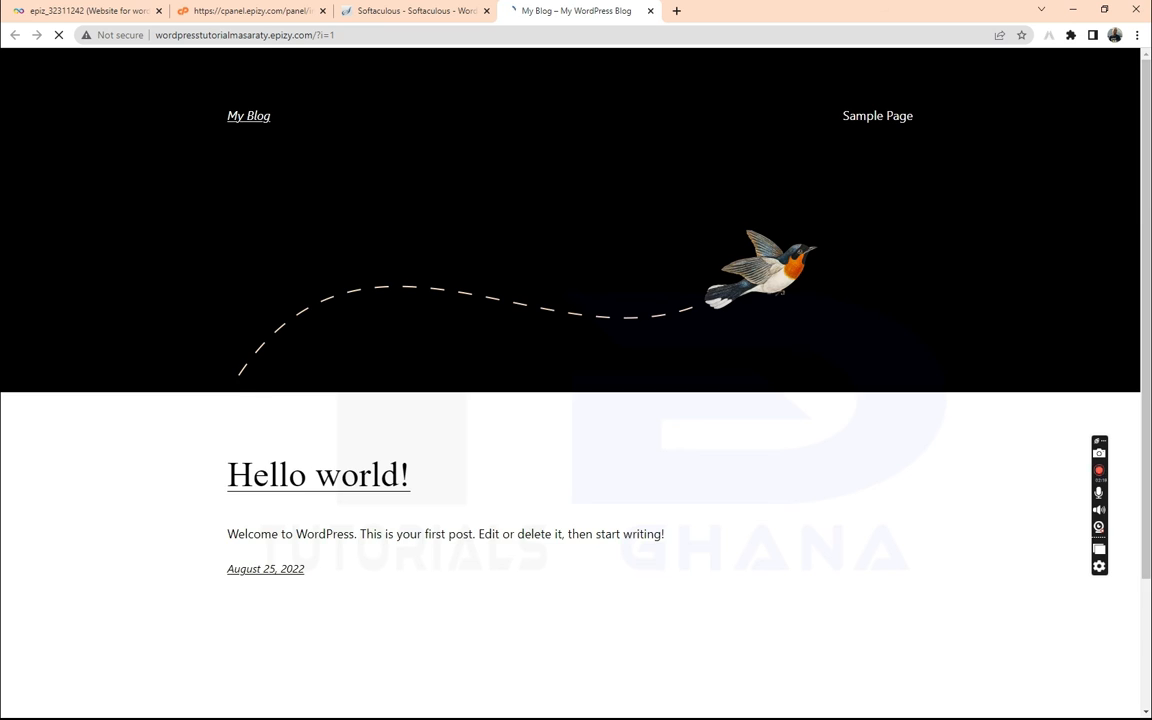
scroll(570, 380, "down", 2)
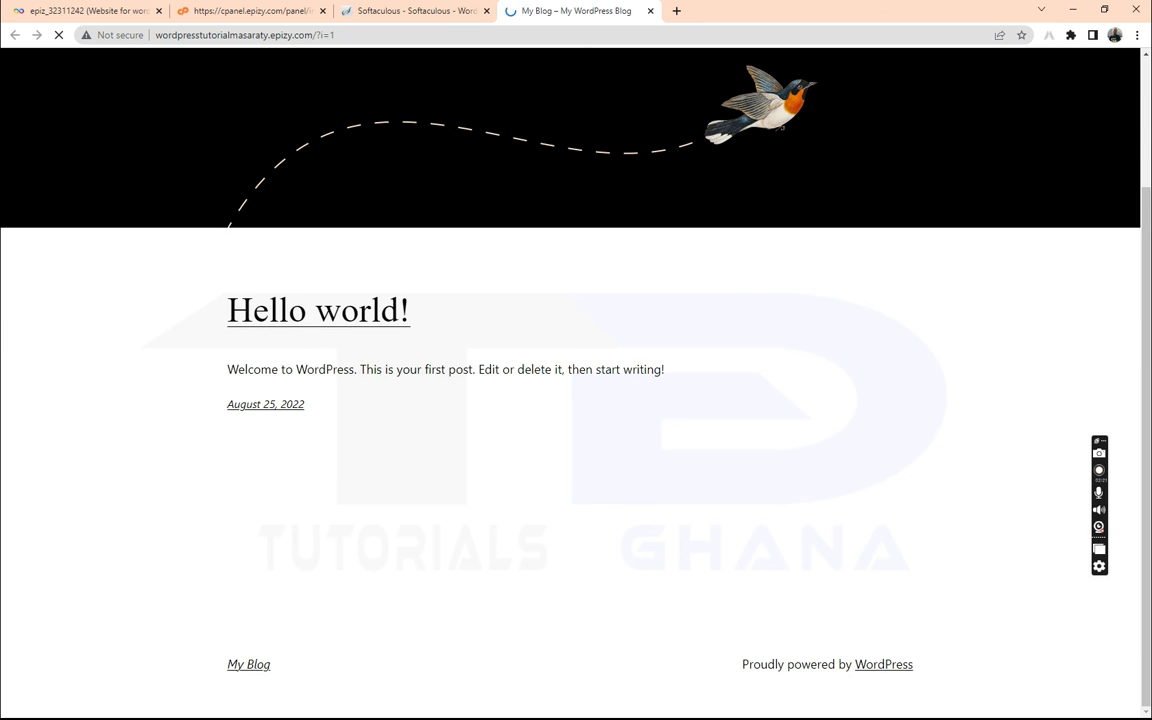
left_click_drag(1146, 625, 1146, 492)
right_click(1129, 495)
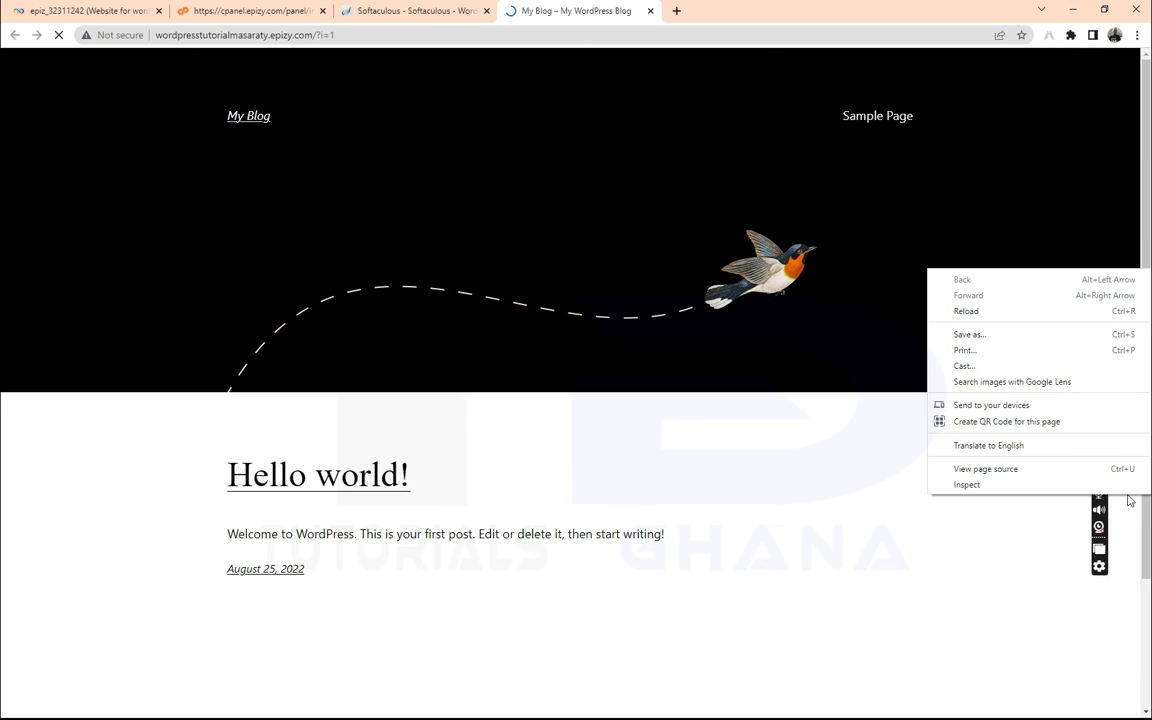
left_click(658, 442)
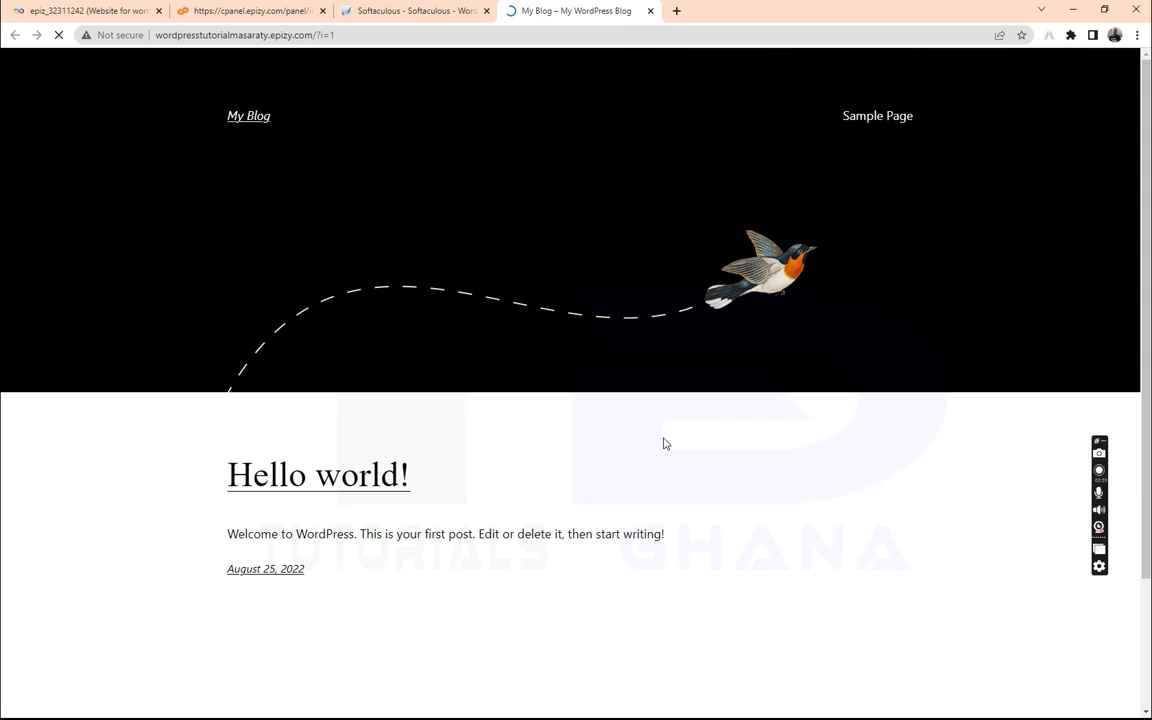